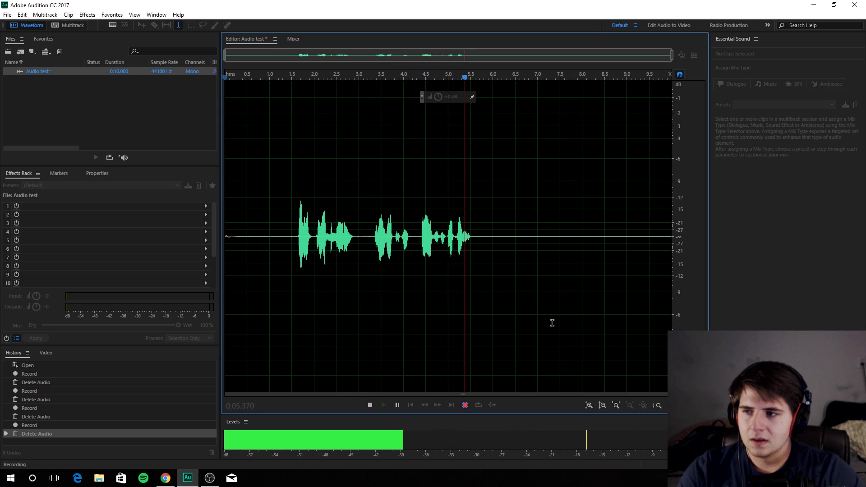
# - Stop recording, leaving a 7.383-second voice take in the Audio test file
pyautogui.press('space')
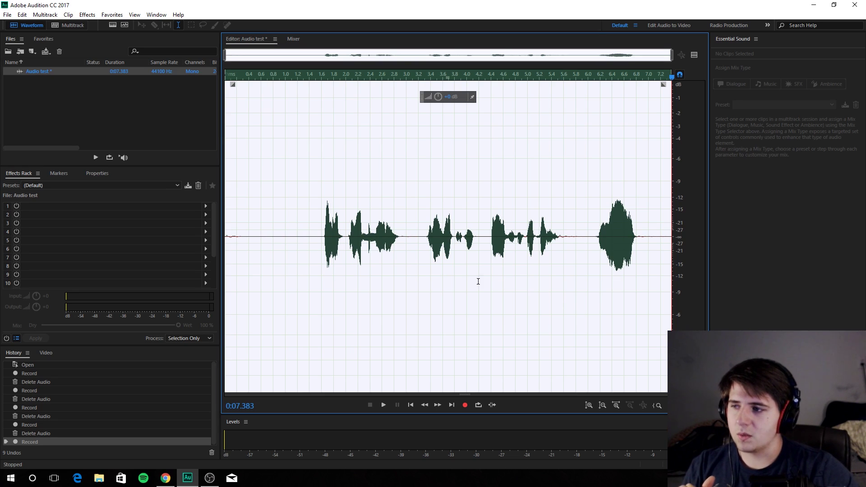
# - Select the silent lead-in from about 0.33 s to 1.6 s
pyautogui.moveTo(321, 239); pyautogui.dragTo(245, 239)
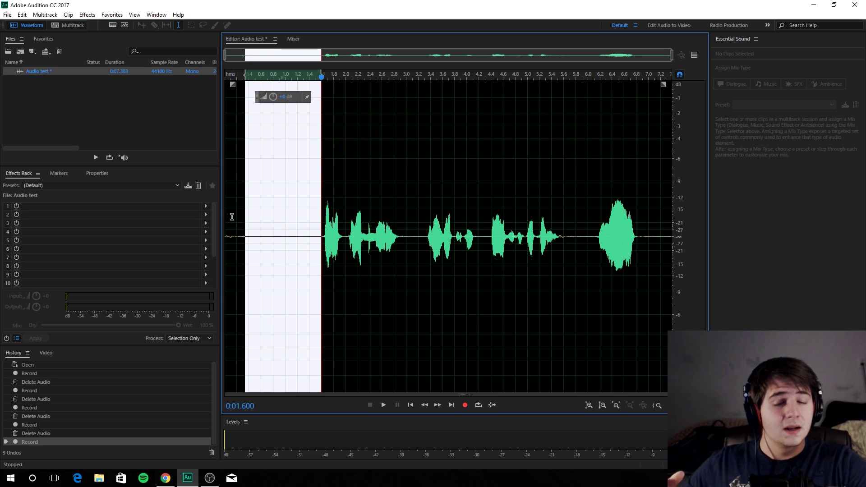
# - Capture a noise print from the selected silence in the Noise Reduction (process) effect
pyautogui.click(85, 15)
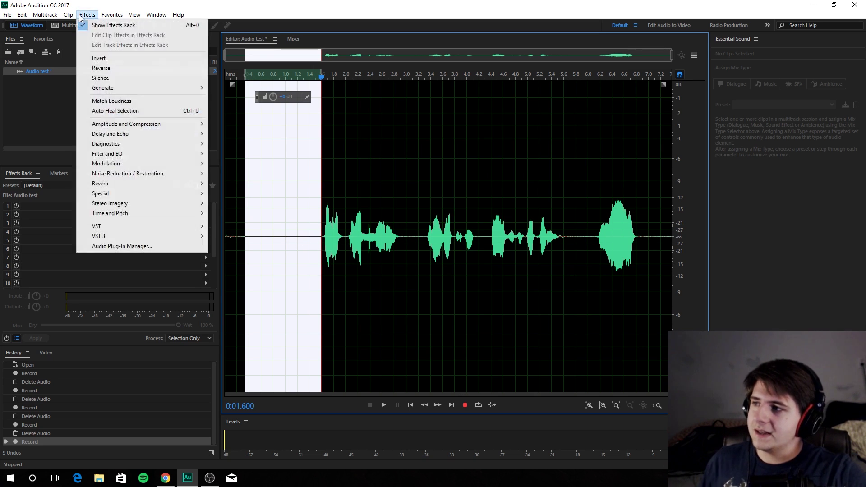
pyautogui.click(91, 6)
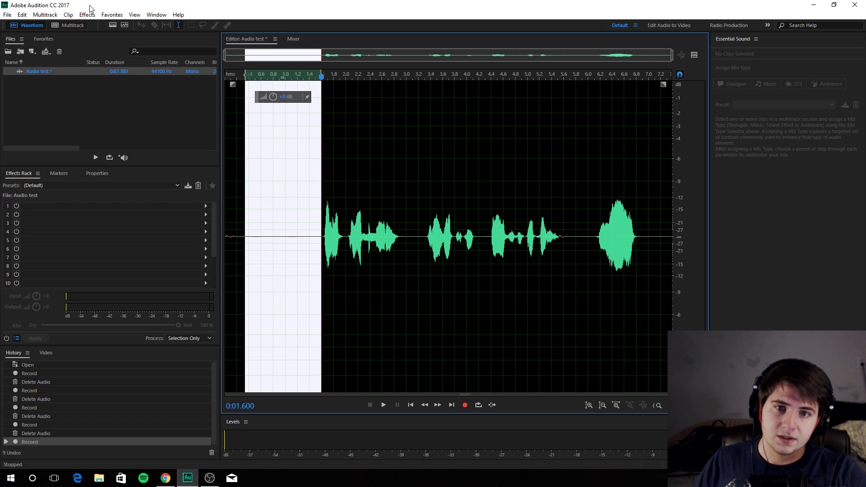
pyautogui.click(87, 15)
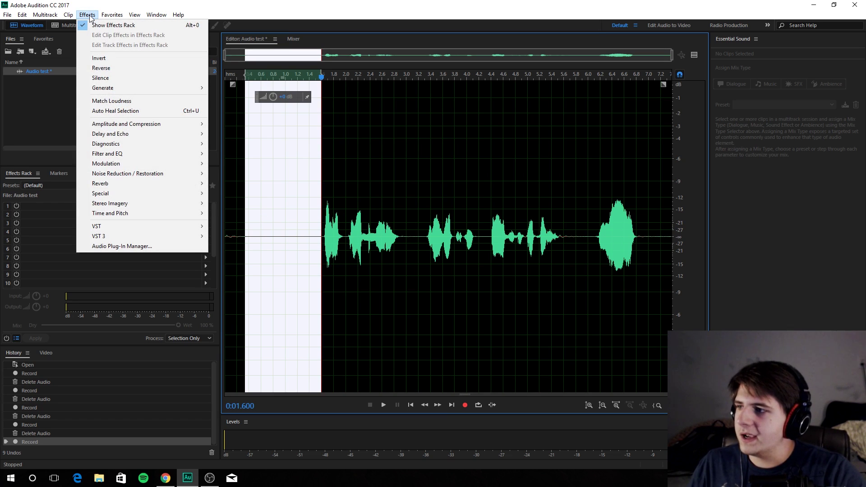
pyautogui.moveTo(194, 173)
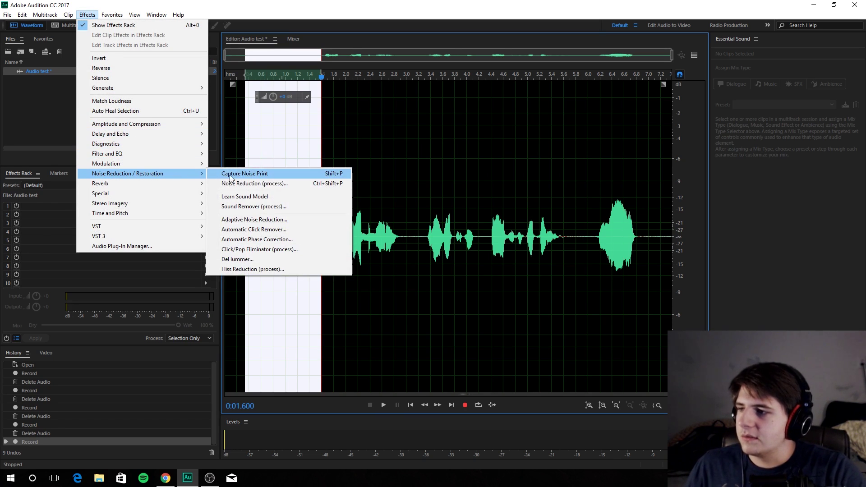
pyautogui.click(244, 184)
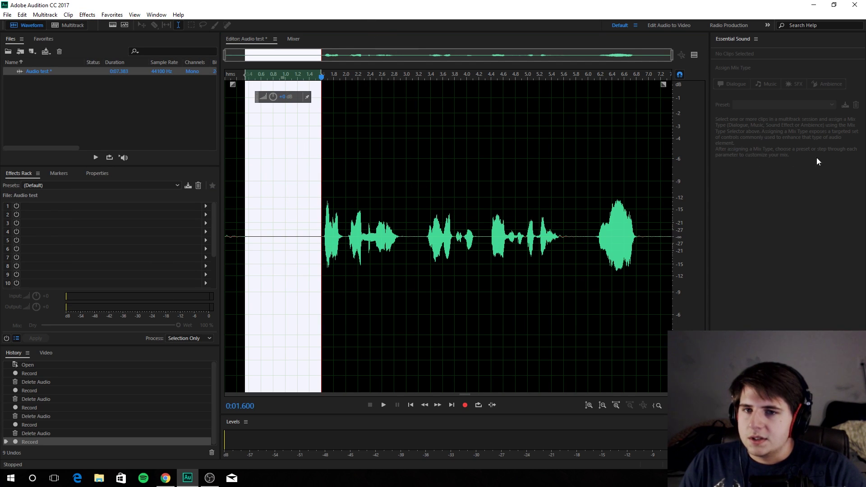
pyautogui.moveTo(463, 83)
pyautogui.mouseDown()
pyautogui.moveTo(466, 158)
pyautogui.moveTo(496, 103)
pyautogui.moveTo(472, 94)
pyautogui.mouseUp()
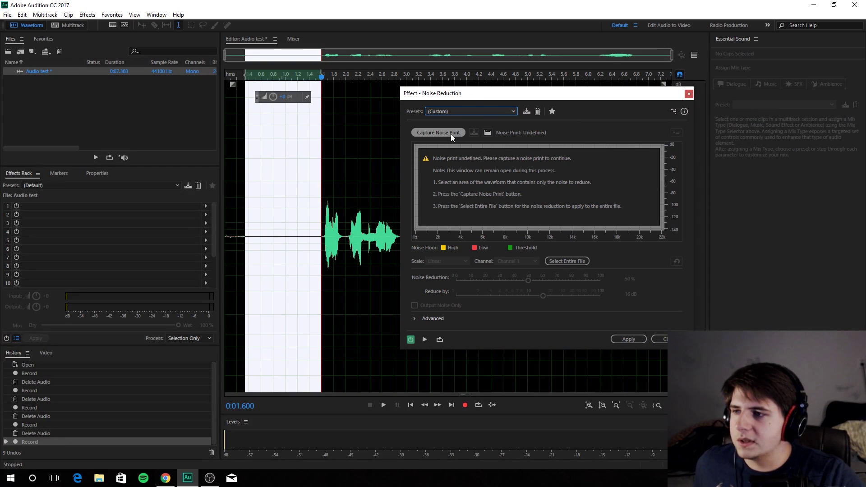
pyautogui.click(439, 134)
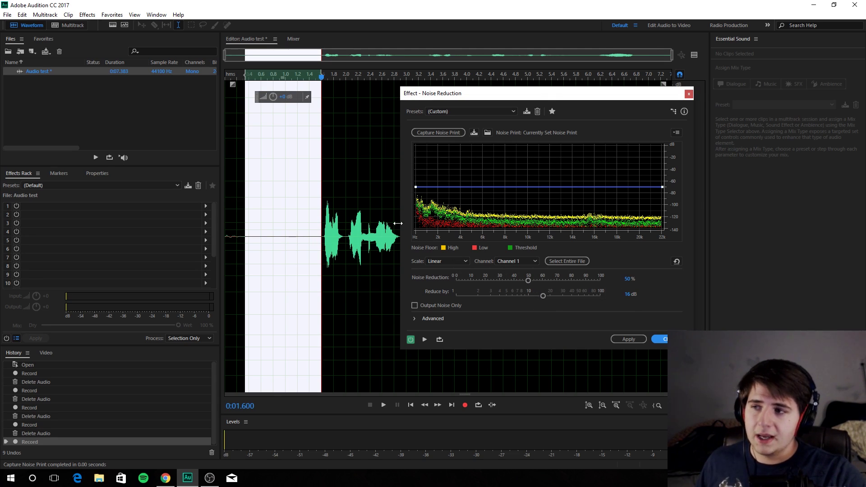
# - Clear the selection and play the unprocessed recording from 1.564 seconds
pyautogui.click(318, 222)
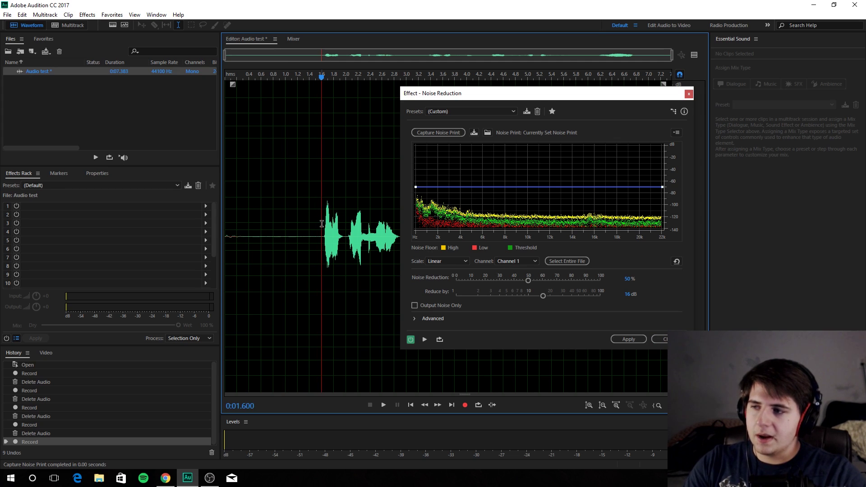
pyautogui.moveTo(321, 78); pyautogui.dragTo(320, 78)
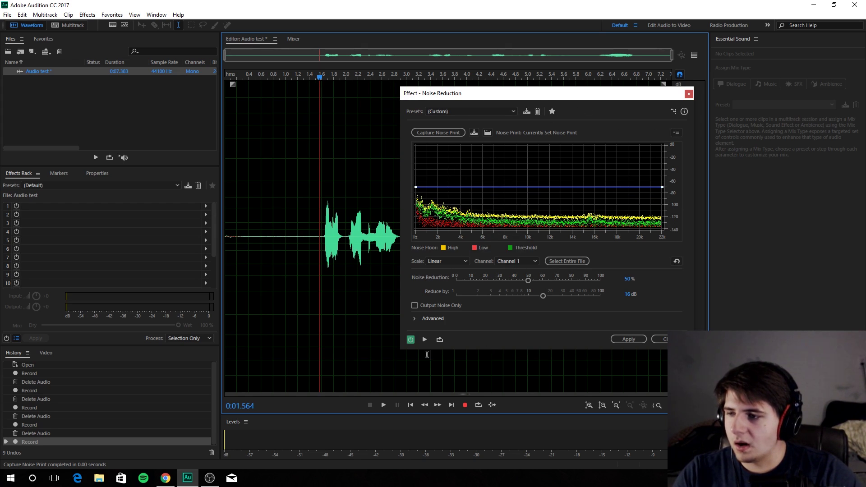
pyautogui.moveTo(492, 94); pyautogui.dragTo(747, 91)
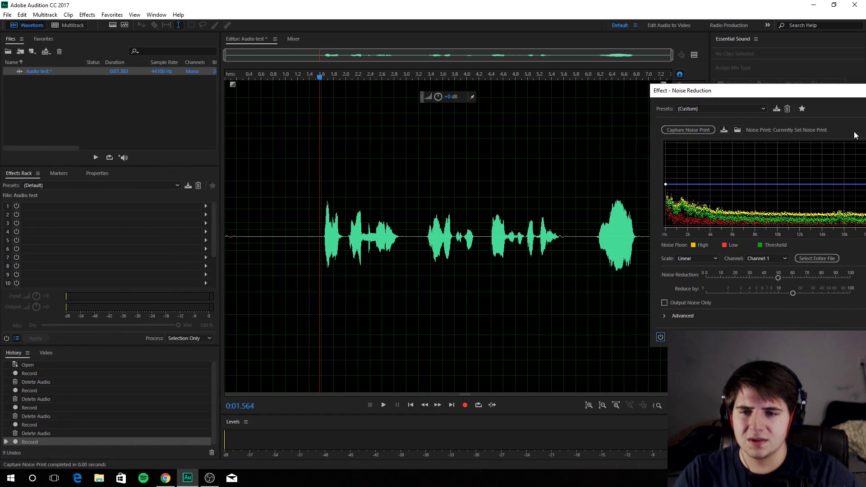
pyautogui.press('space')
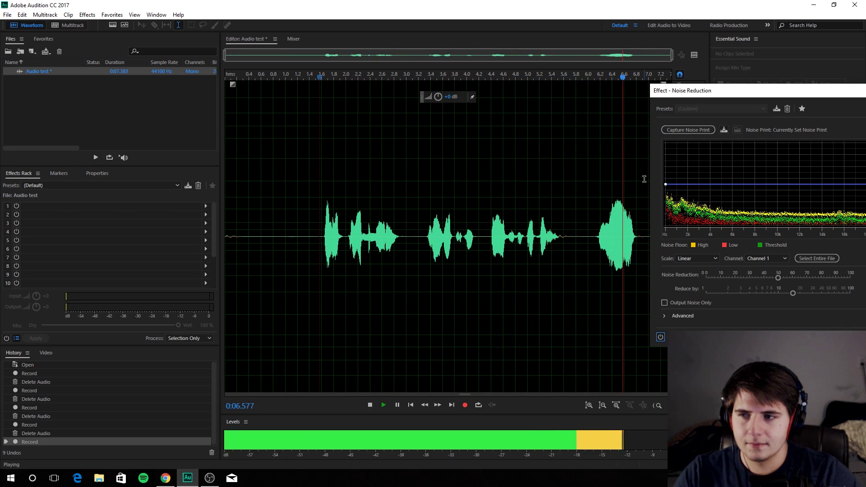
# - Preview the noise reduction during playback, then apply it to the recording
pyautogui.moveTo(744, 91); pyautogui.dragTo(752, 60)
pyautogui.click(666, 307)
pyautogui.press('space')
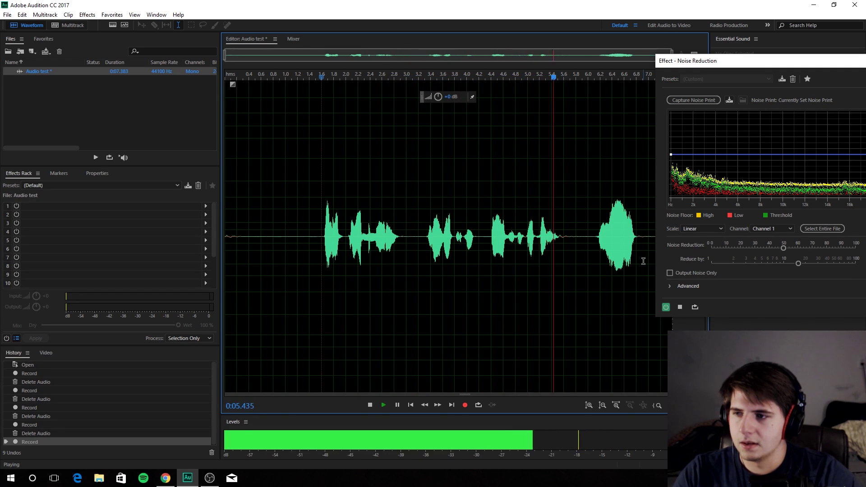
pyautogui.moveTo(690, 60); pyautogui.dragTo(488, 71)
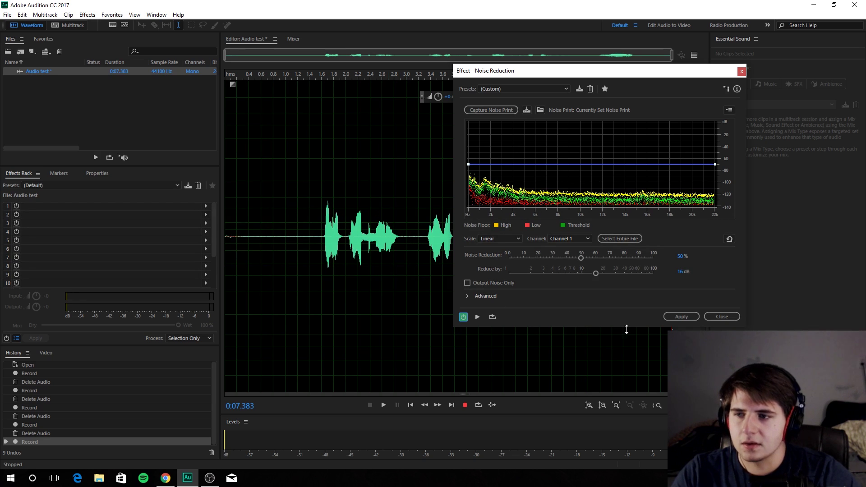
pyautogui.click(679, 317)
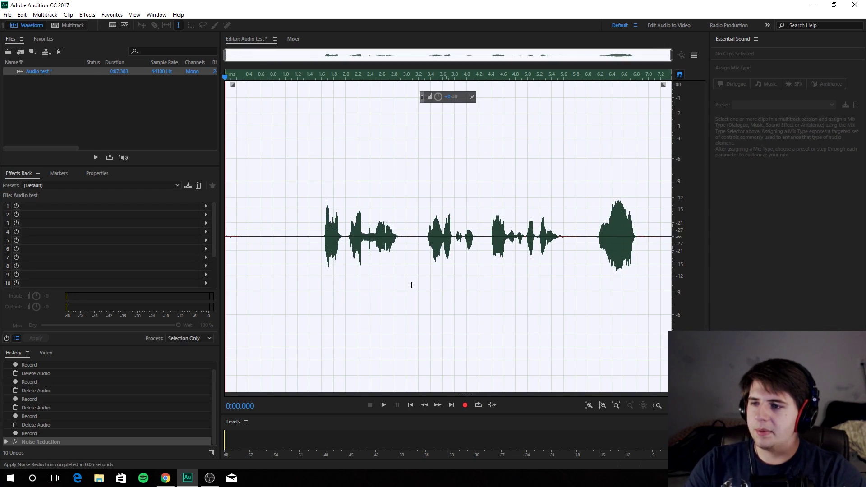
# - Select the whole 5.276-second noise-reduced take with Ctrl+A
pyautogui.click(394, 259)
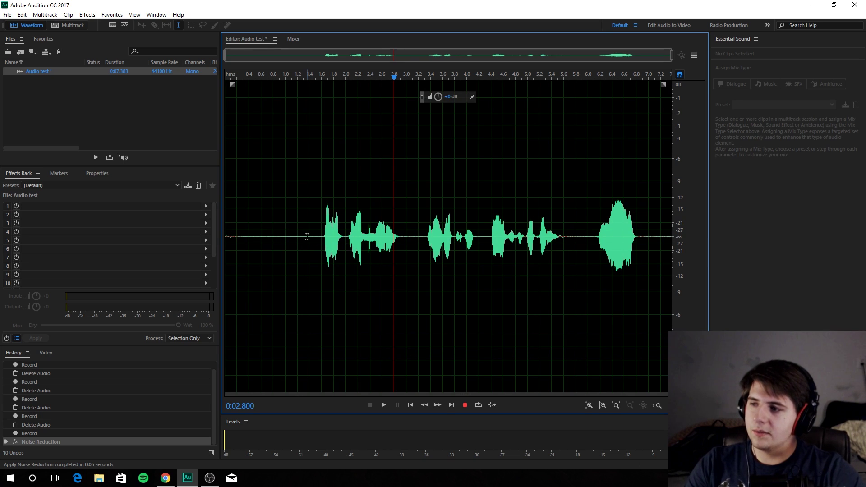
pyautogui.click(260, 234)
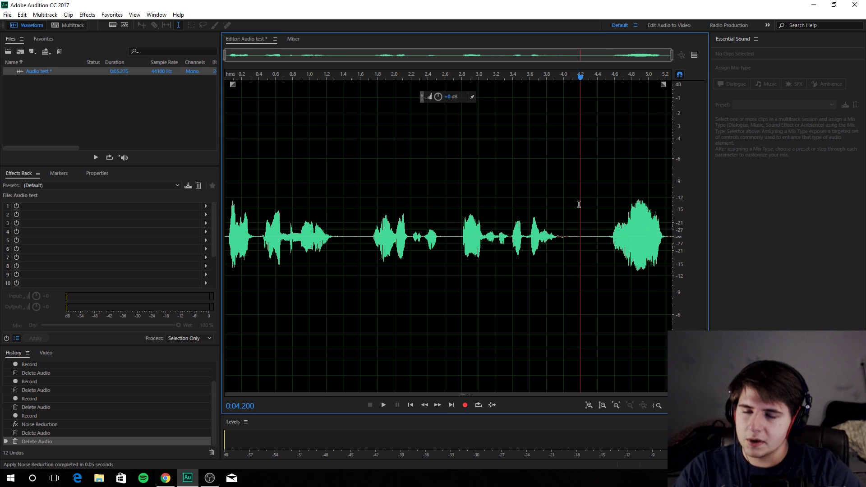
pyautogui.hotkey('ctrl', 'a')
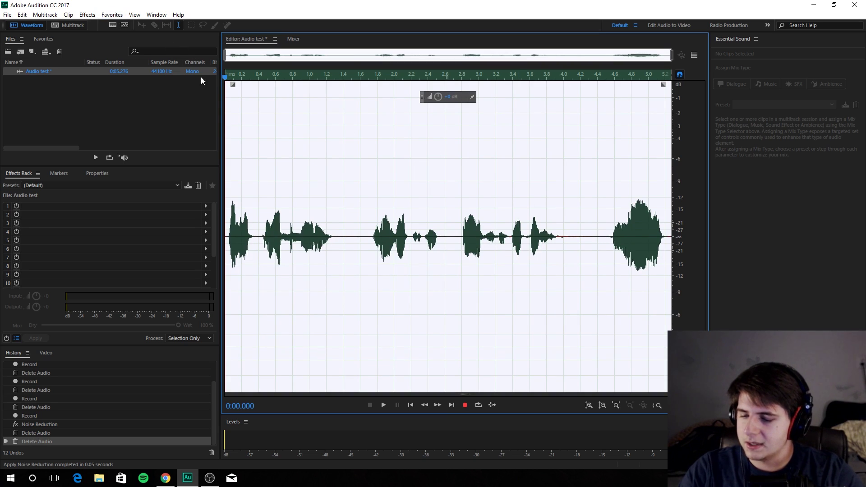
# - Normalize the whole recording to 93.6% and play it back
pyautogui.click(82, 15)
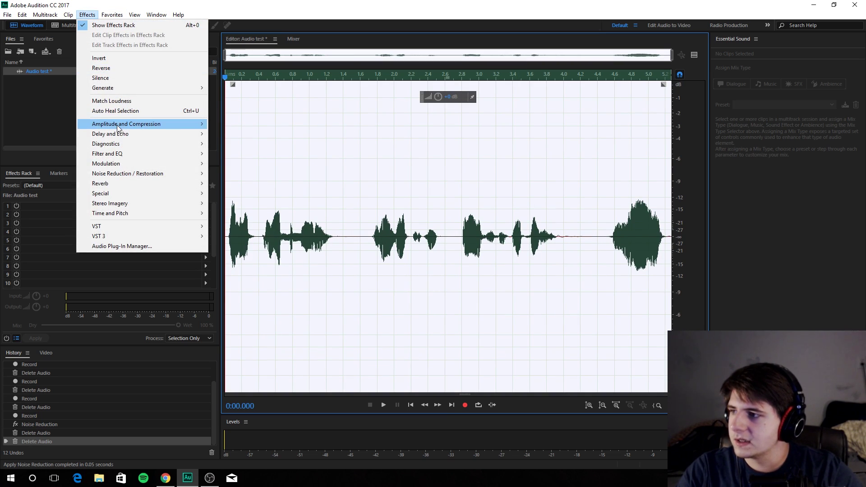
pyautogui.moveTo(120, 126)
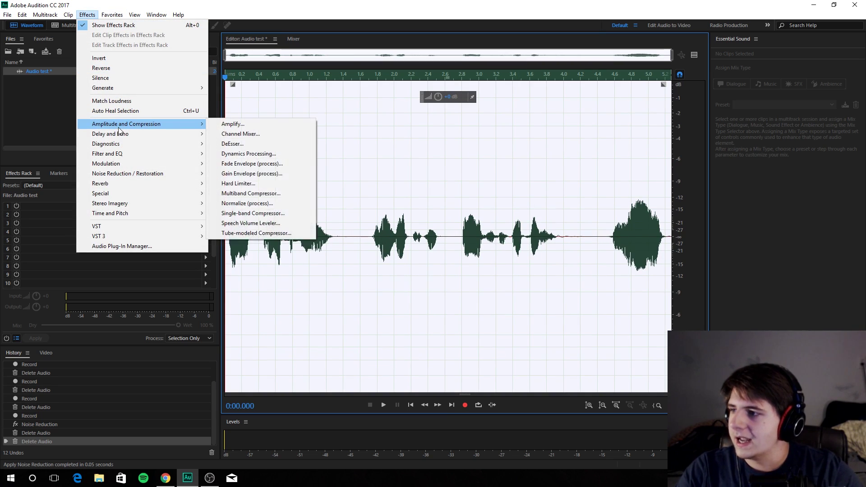
pyautogui.click(255, 204)
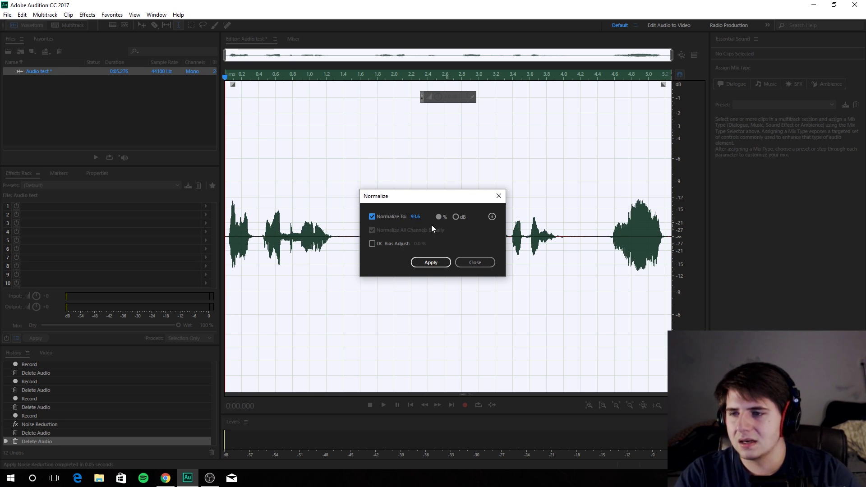
pyautogui.click(450, 261)
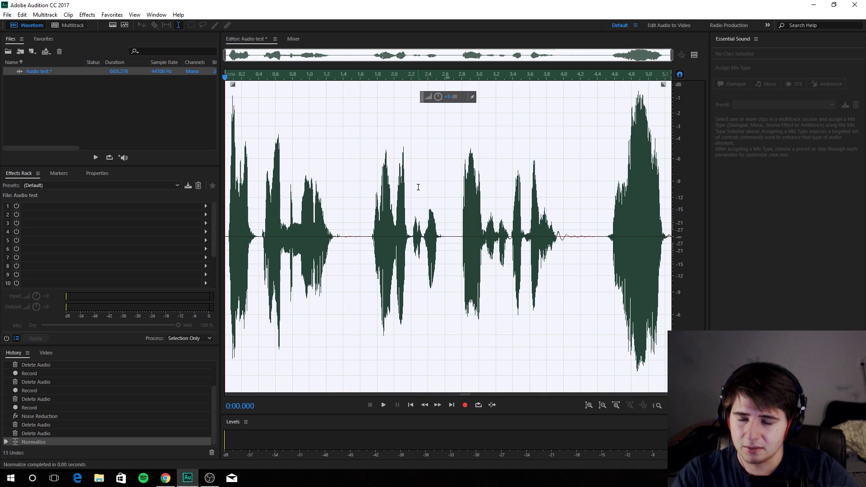
pyautogui.press('space')
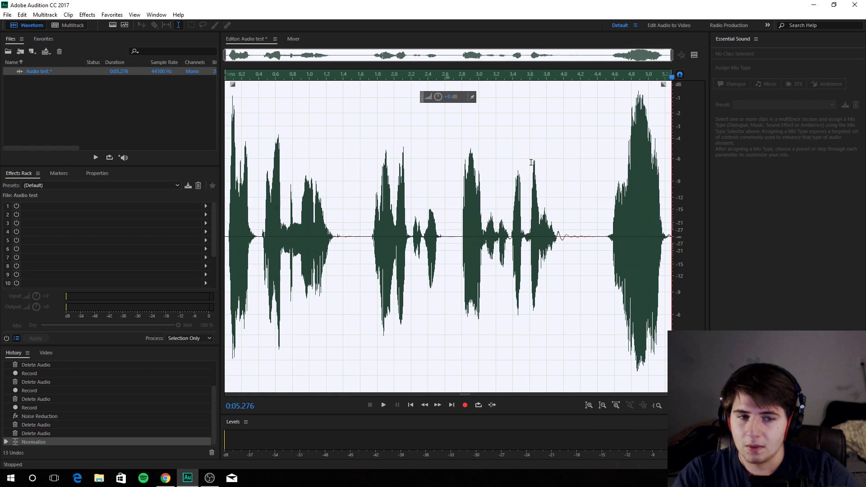
# - Undo the last change, then use the Favorites Convert to Stereo option on the recording
pyautogui.hotkey('ctrl', 'z')
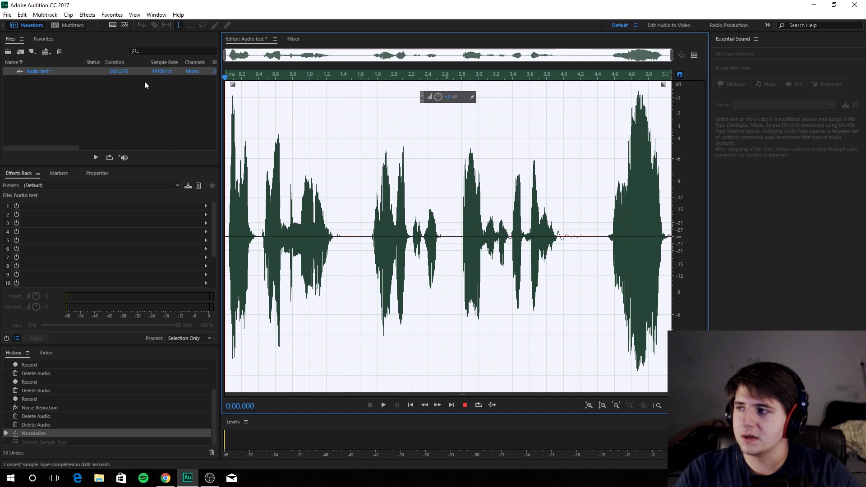
pyautogui.click(109, 17)
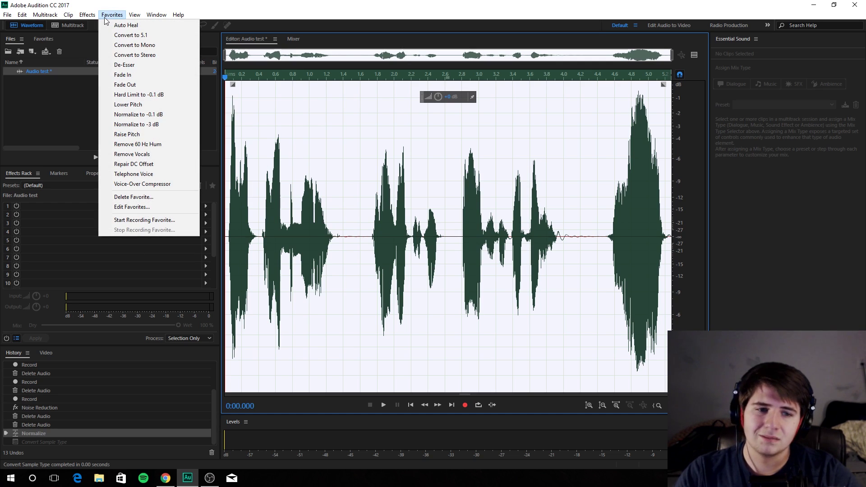
pyautogui.click(113, 45)
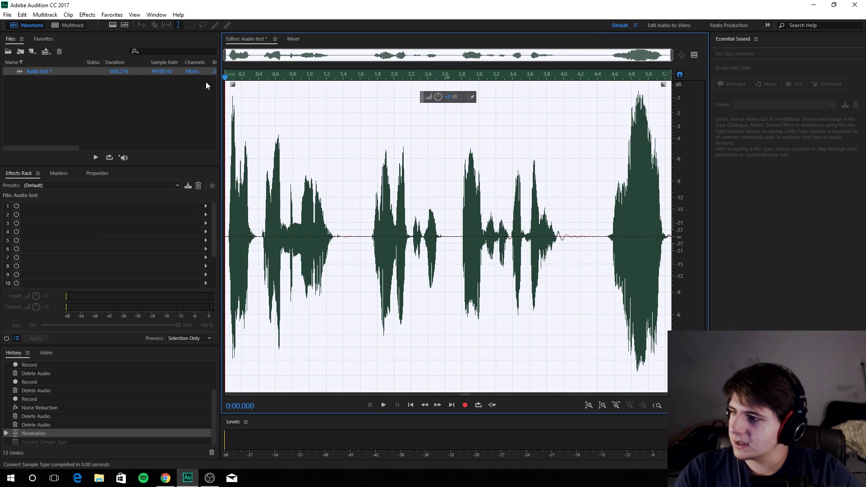
pyautogui.click(118, 15)
pyautogui.click(133, 55)
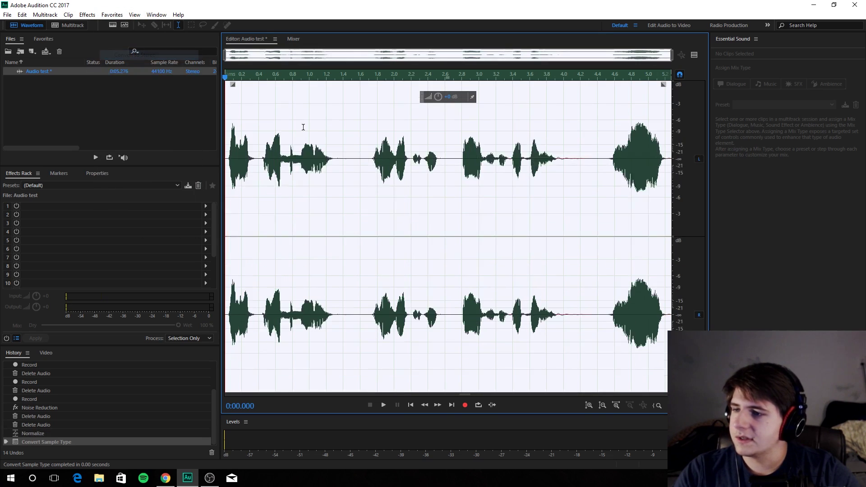
# - Apply Normalize (process) to the stereo recording again
pyautogui.click(87, 15)
pyautogui.moveTo(138, 124)
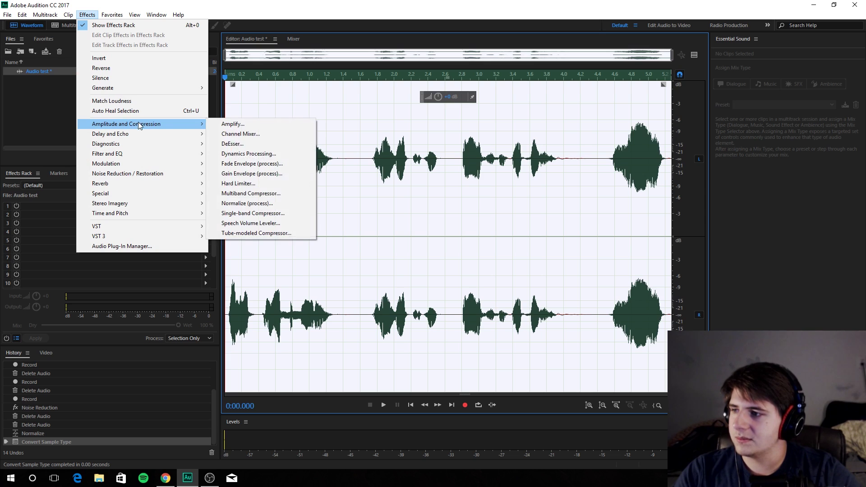
pyautogui.click(291, 203)
pyautogui.click(426, 264)
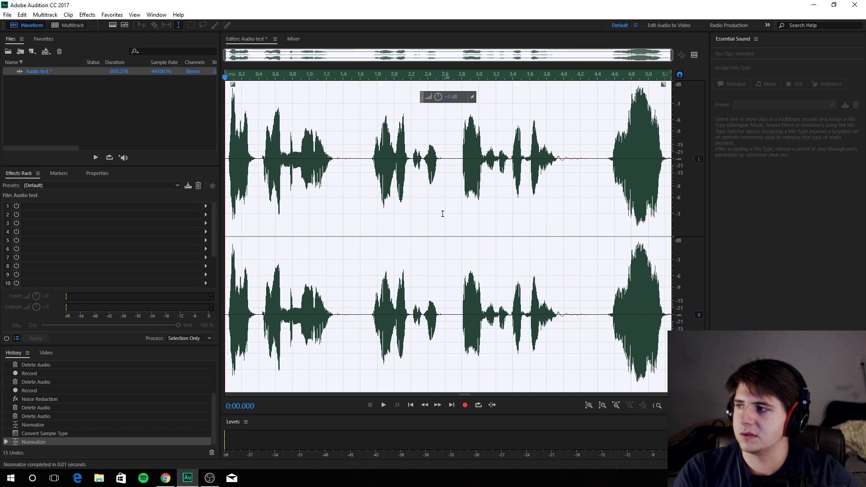
# - Place the playhead at 3.47 seconds and select the entire recording
pyautogui.click(97, 17)
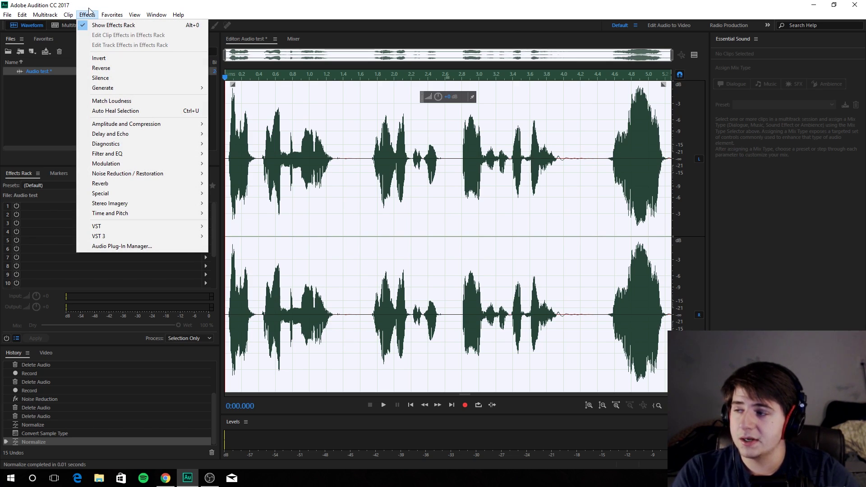
pyautogui.click(89, 13)
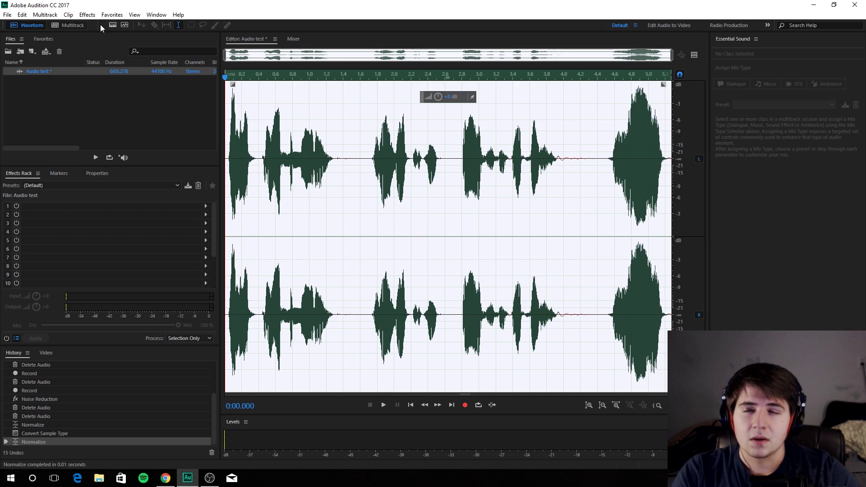
pyautogui.click(519, 146)
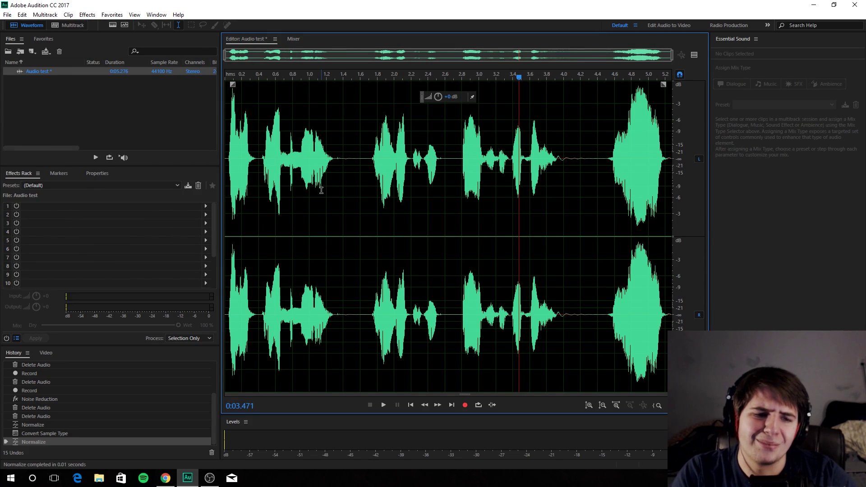
pyautogui.hotkey('ctrl', 'a')
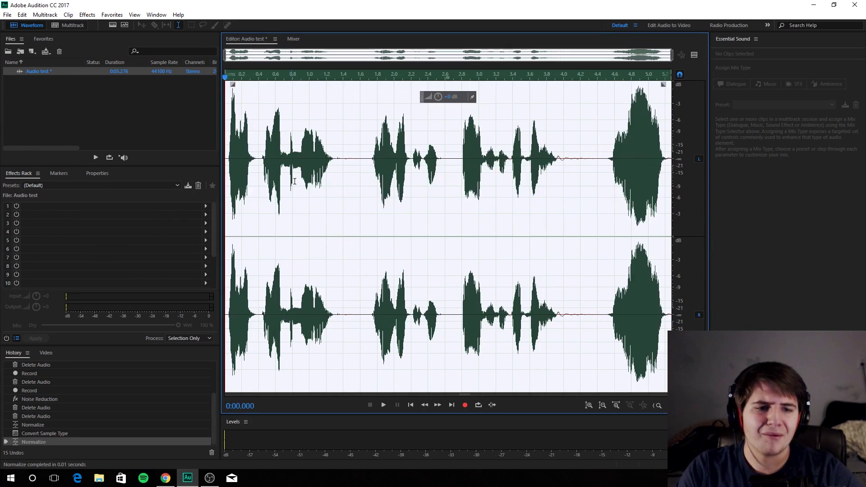